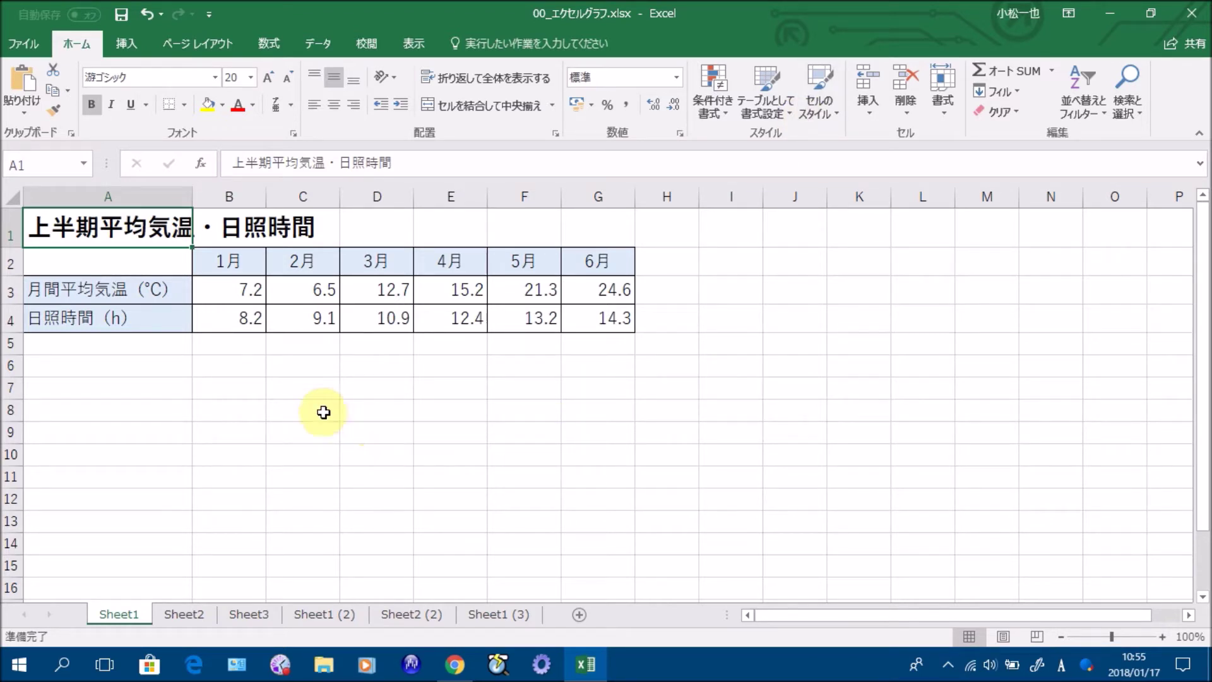
Step: Select the temperature and sunshine-hours rows with their labels, A3:G4
click(128, 262)
drag(154, 282, 600, 320)
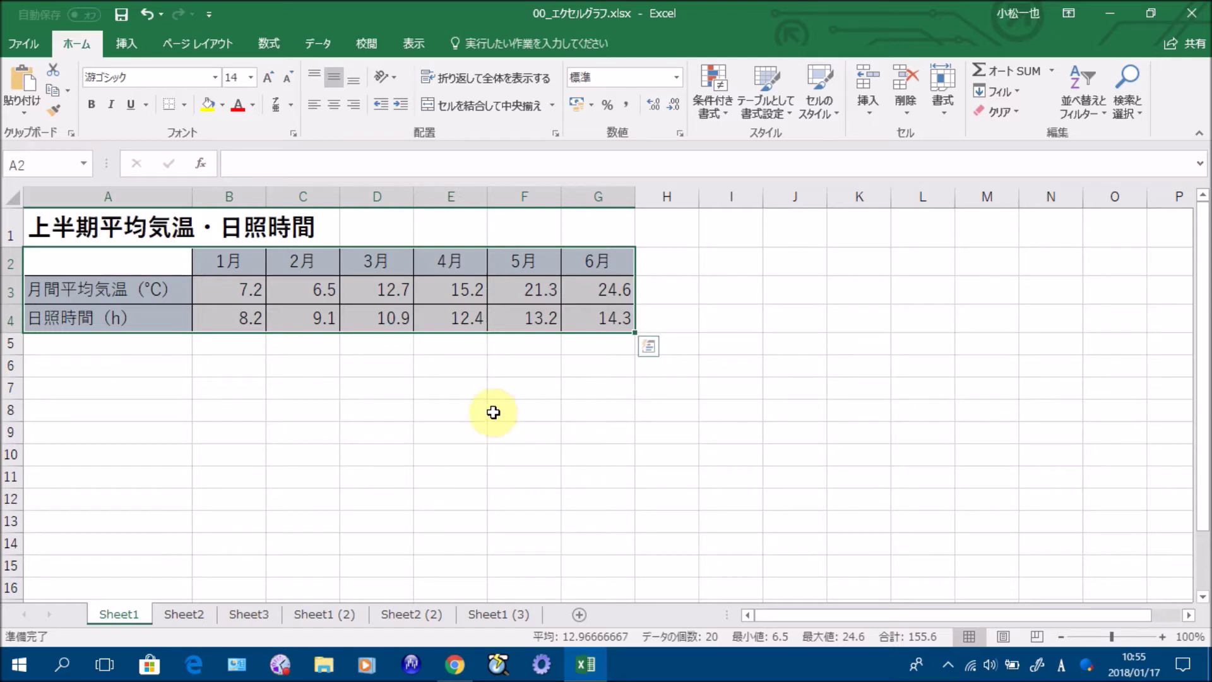
click(412, 410)
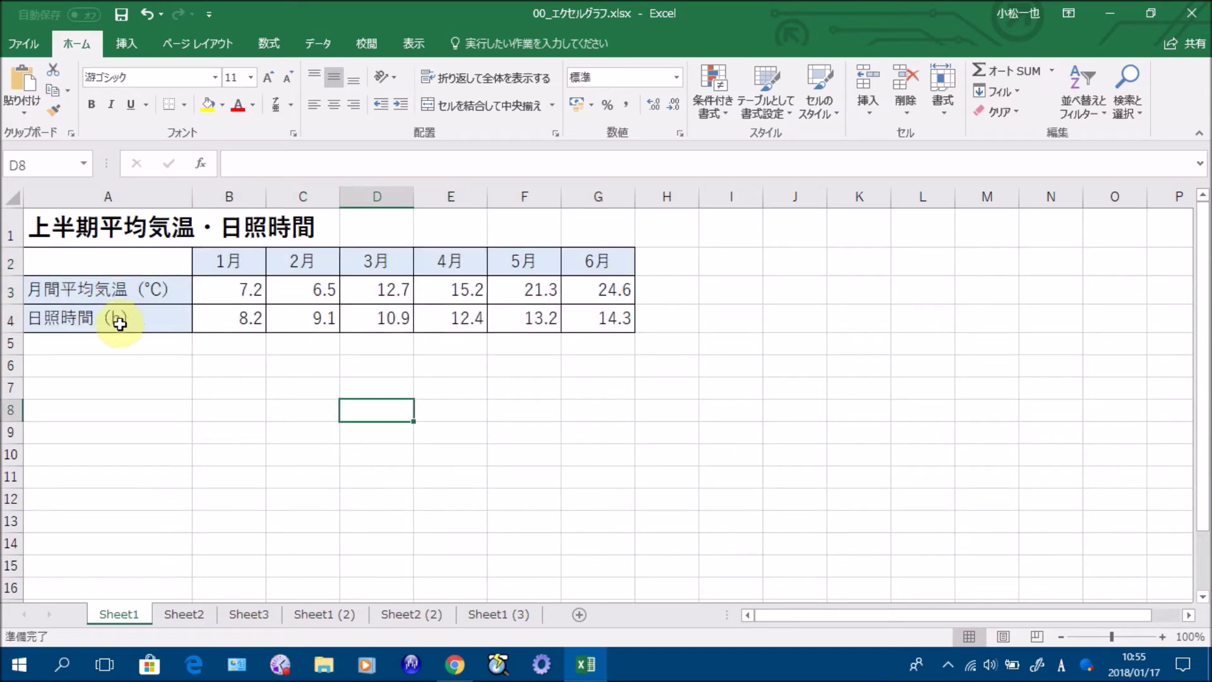
click(99, 281)
drag(124, 302, 596, 319)
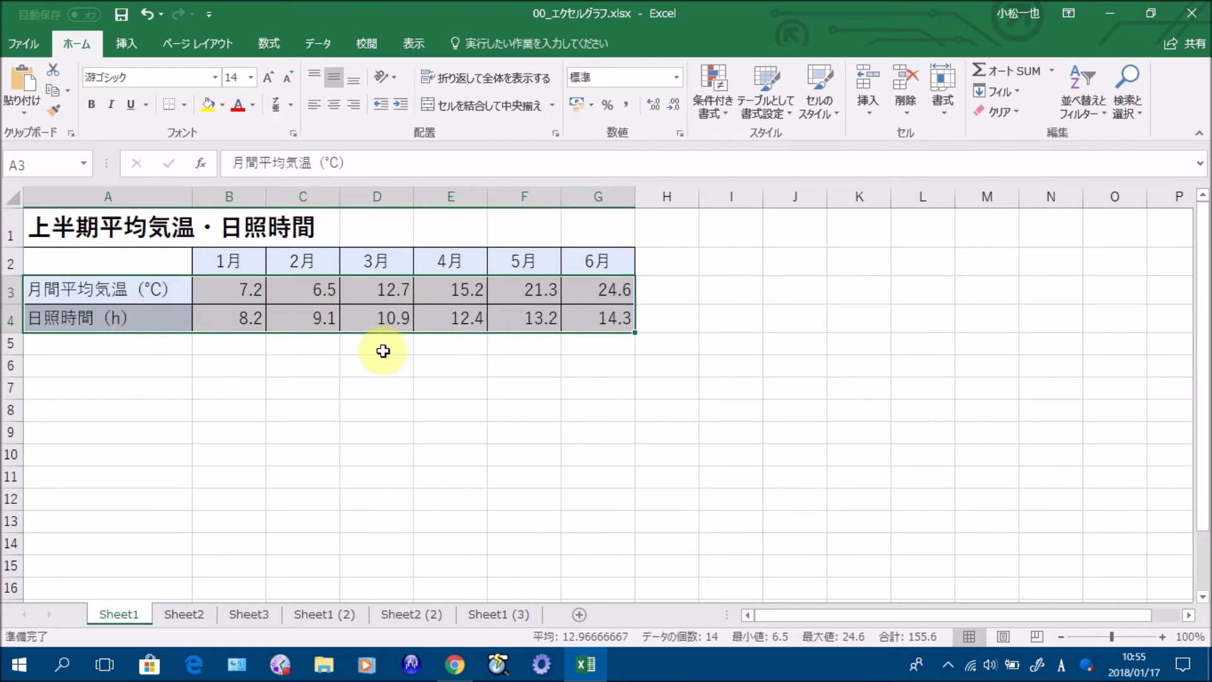
Step: Insert a Scatter (markers only) chart from the Insert tab's scatter chart options
click(116, 45)
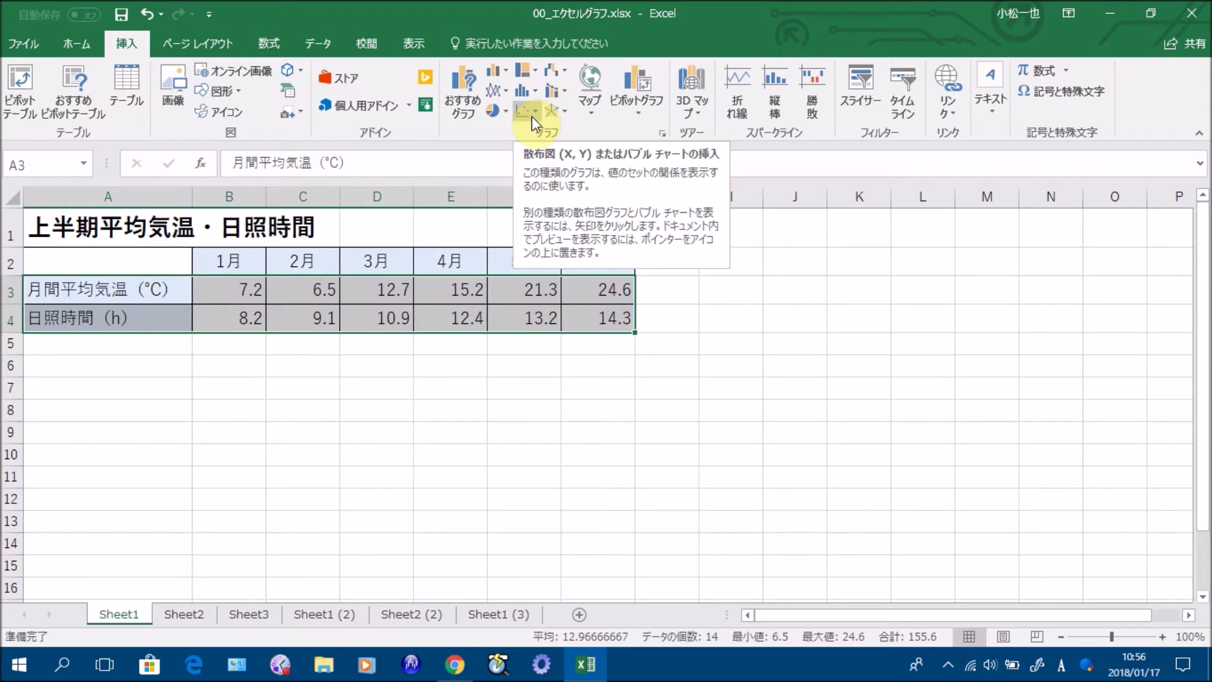
click(531, 116)
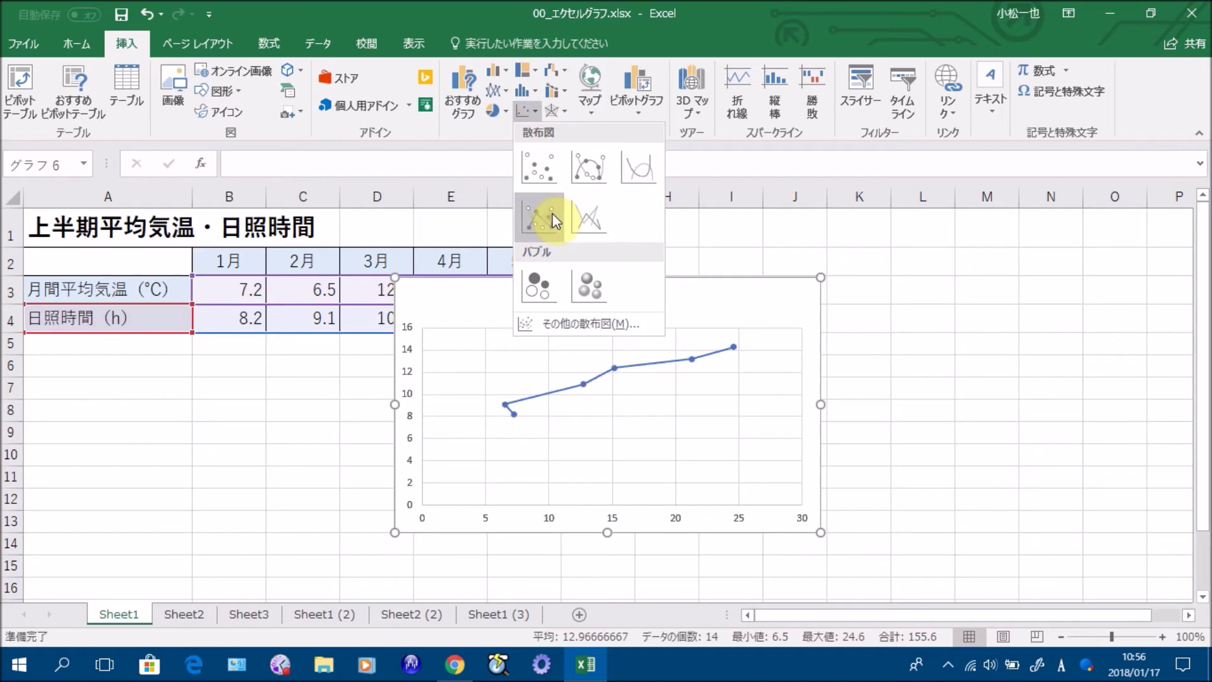
click(538, 182)
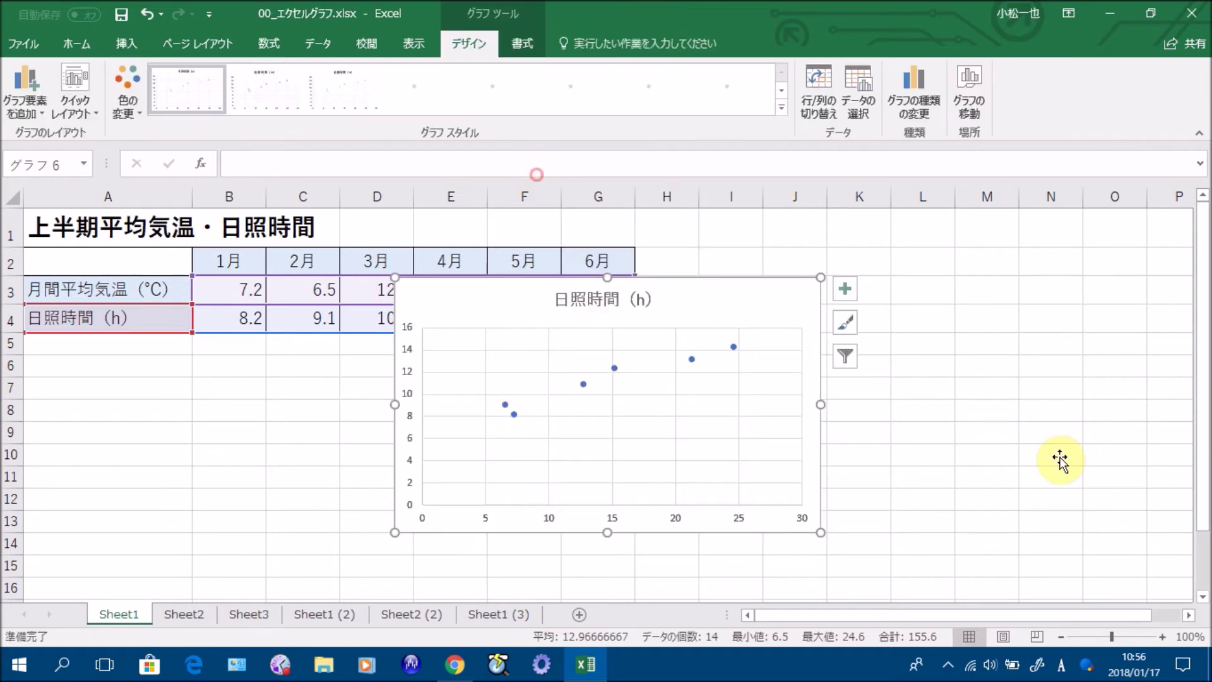
Step: Enlarge the scatter chart up-right and down-left so it fills the area beside the table
drag(824, 276, 894, 222)
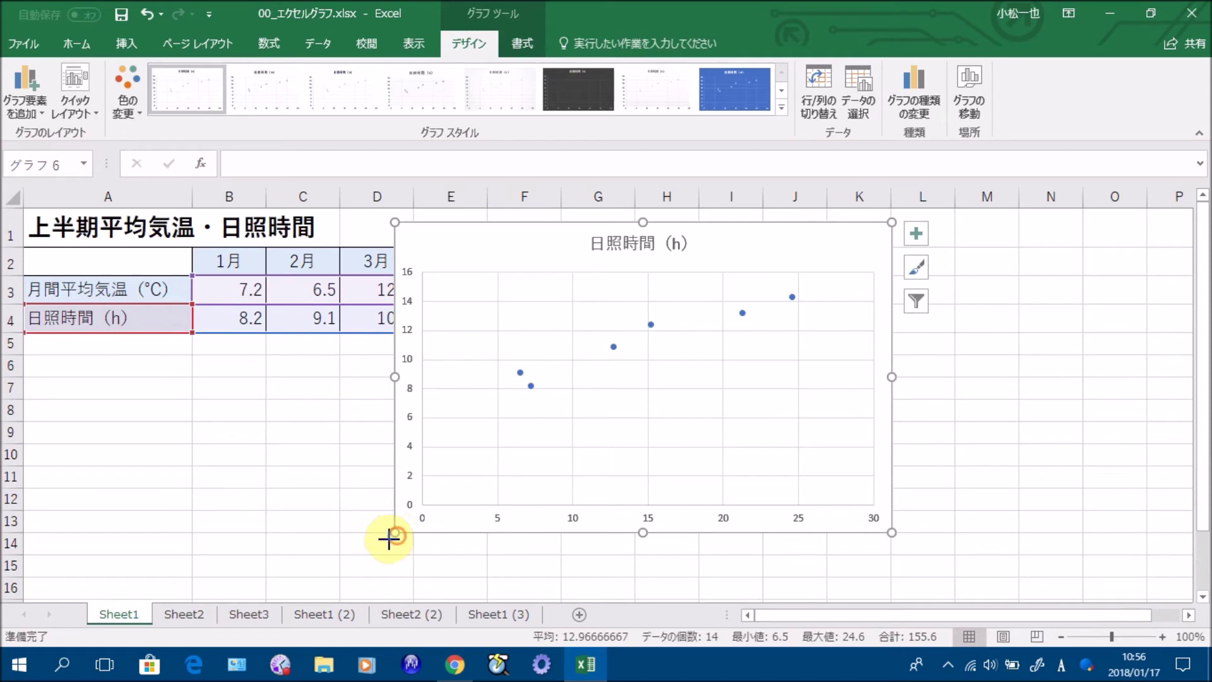
drag(395, 534, 313, 578)
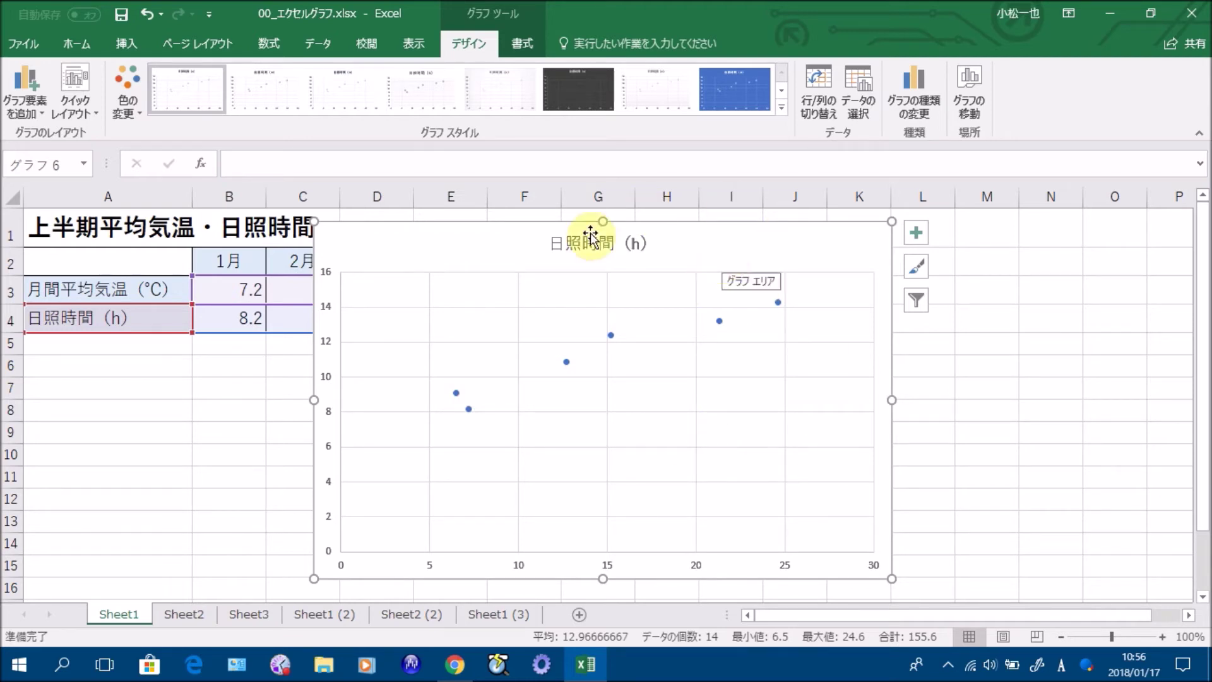
click(76, 105)
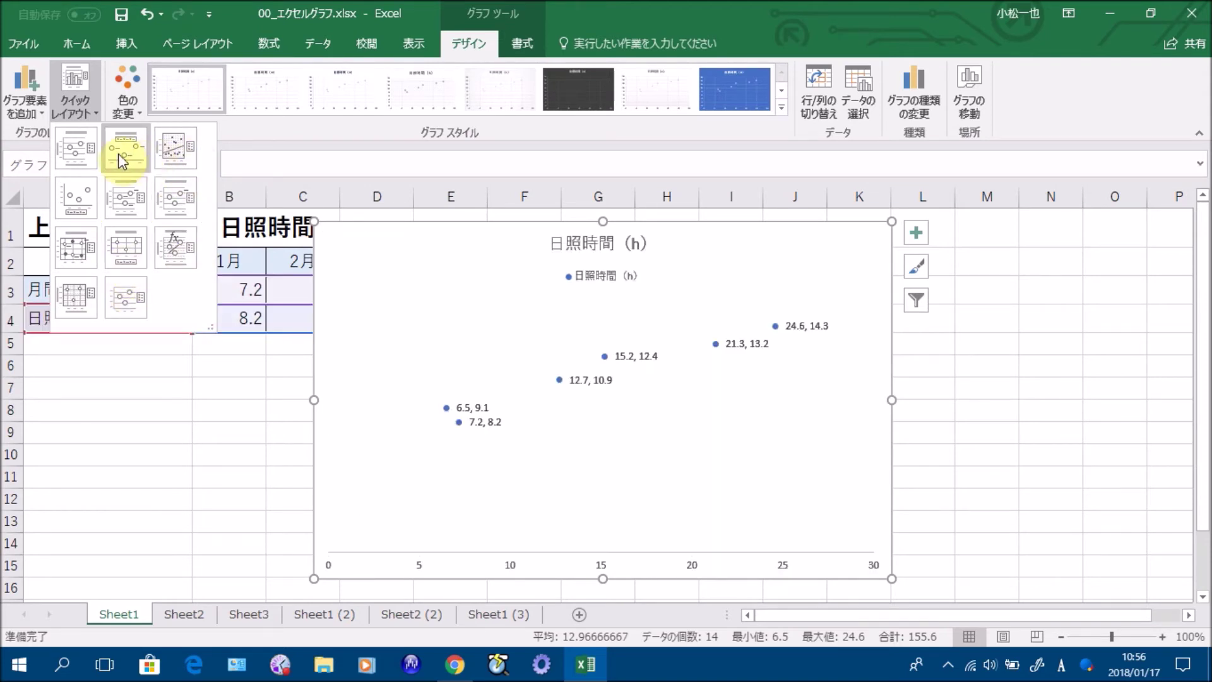
Step: Apply Quick Layout 1, adding 軸ラベル axis title placeholders and a right-side legend
click(81, 154)
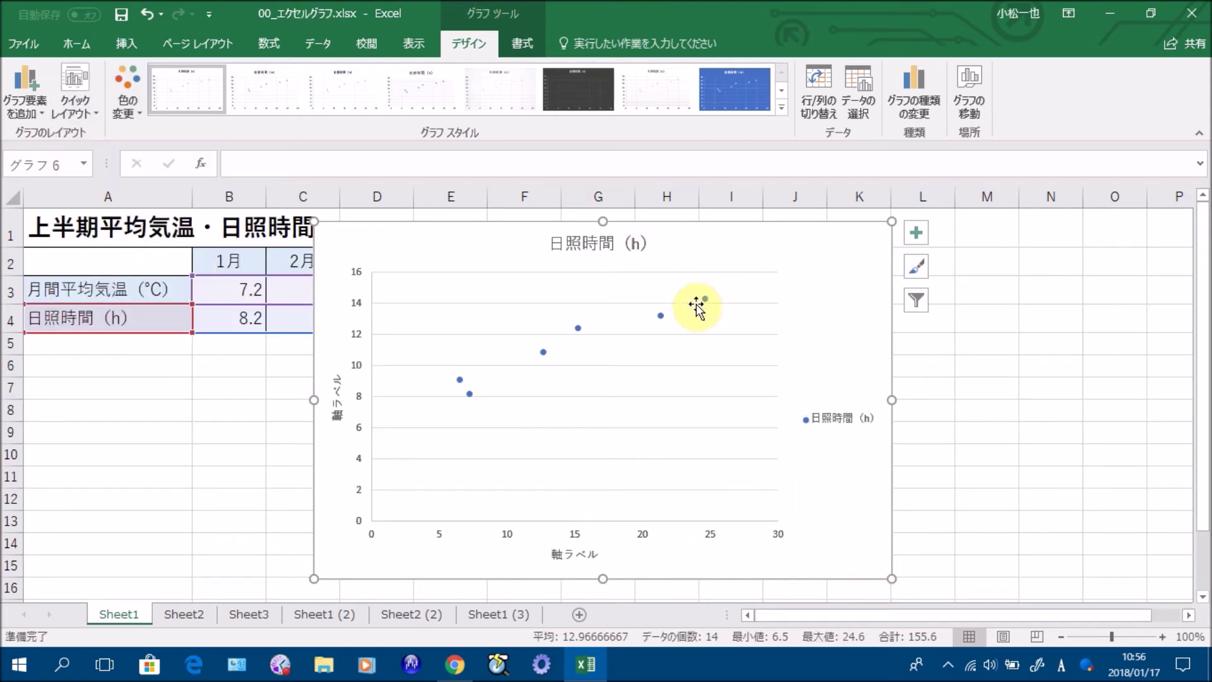
Step: Link the horizontal axis title to cell A3 so it reads 月間平均気温（℃）
click(575, 555)
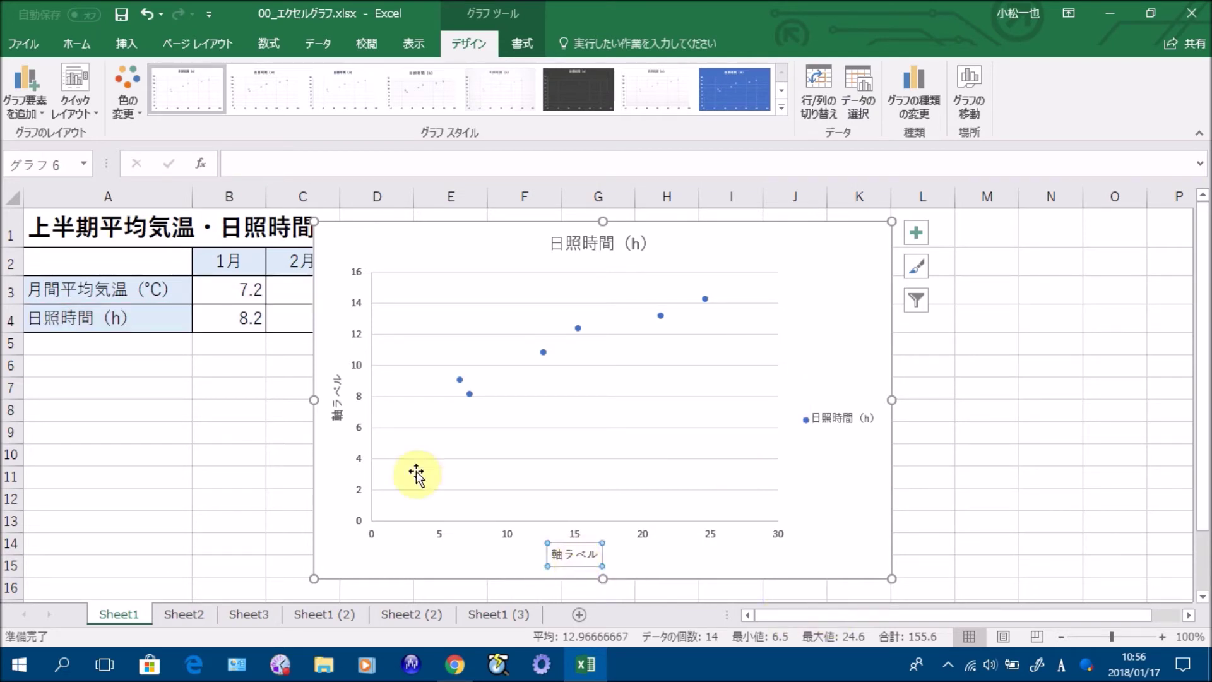
click(336, 397)
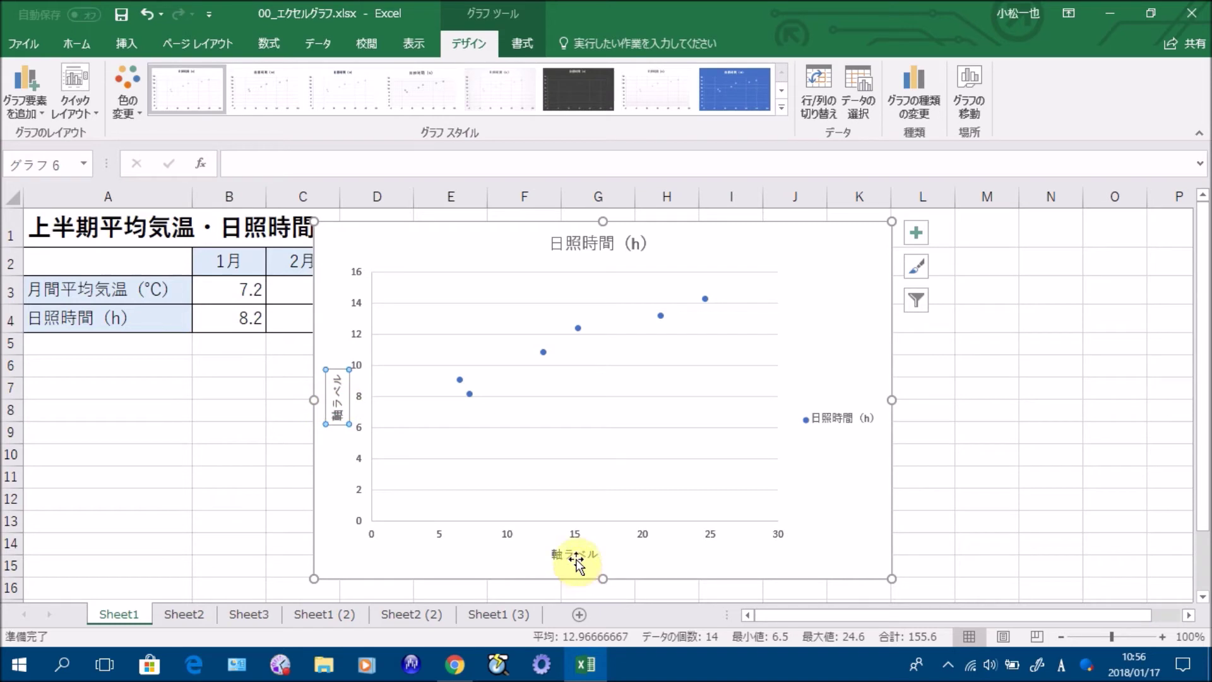
click(571, 556)
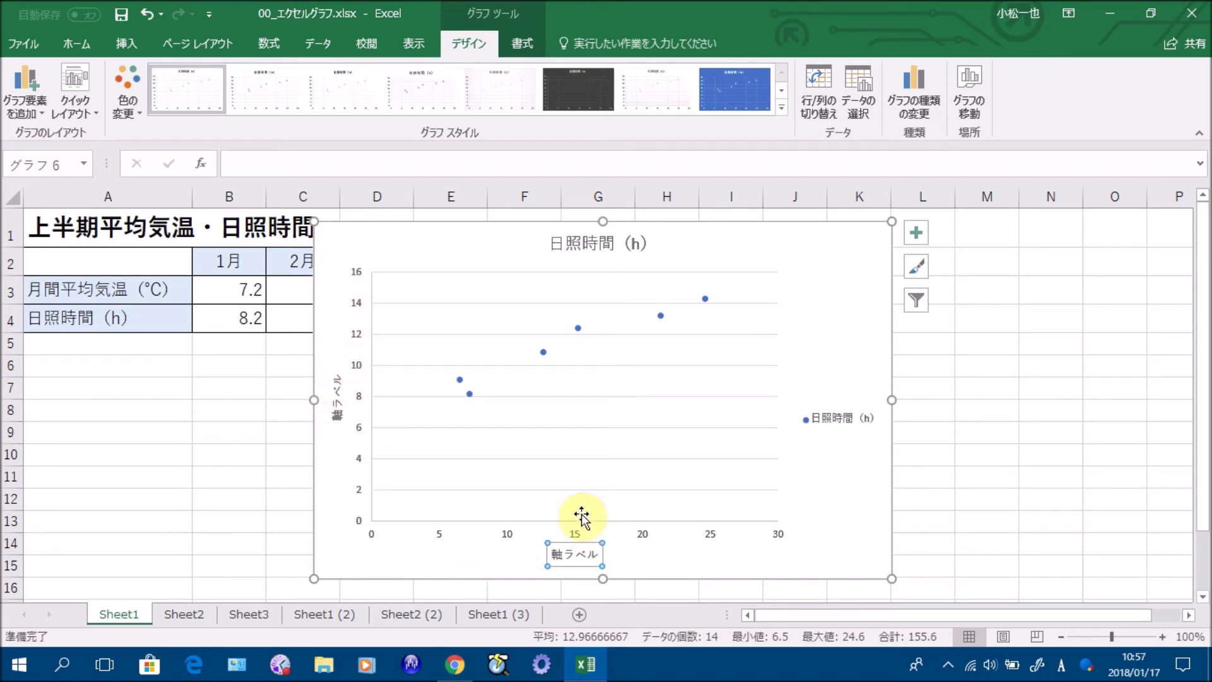
click(264, 167)
text(=)
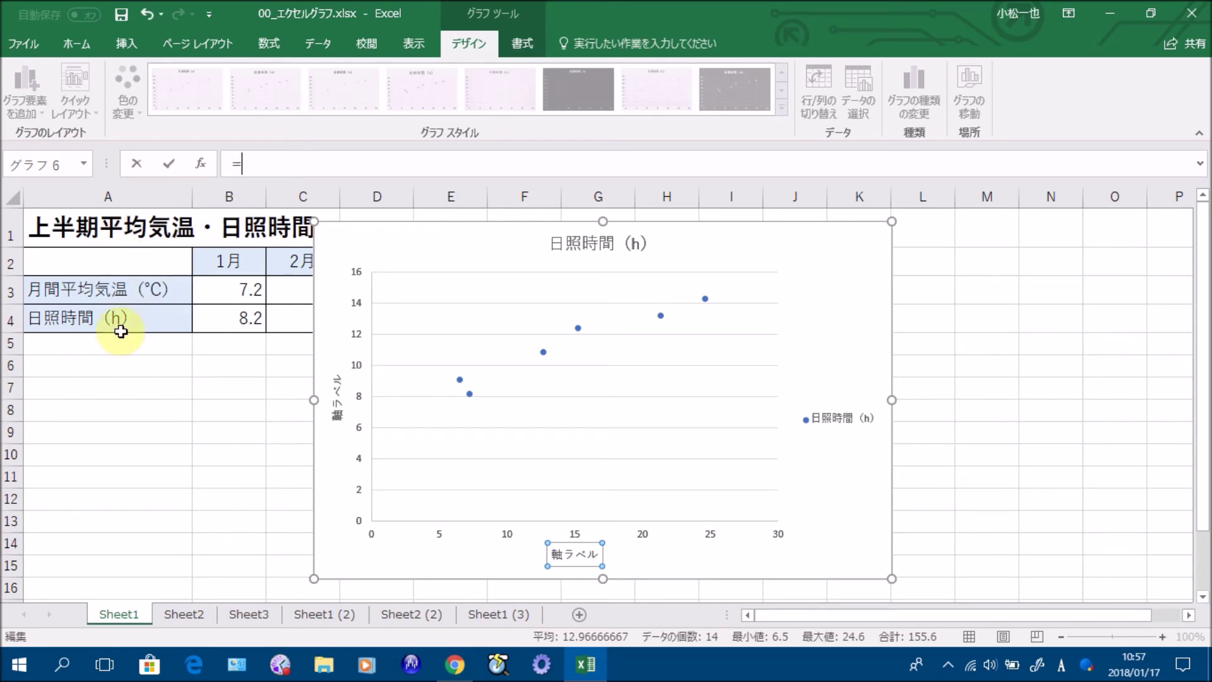
click(107, 295)
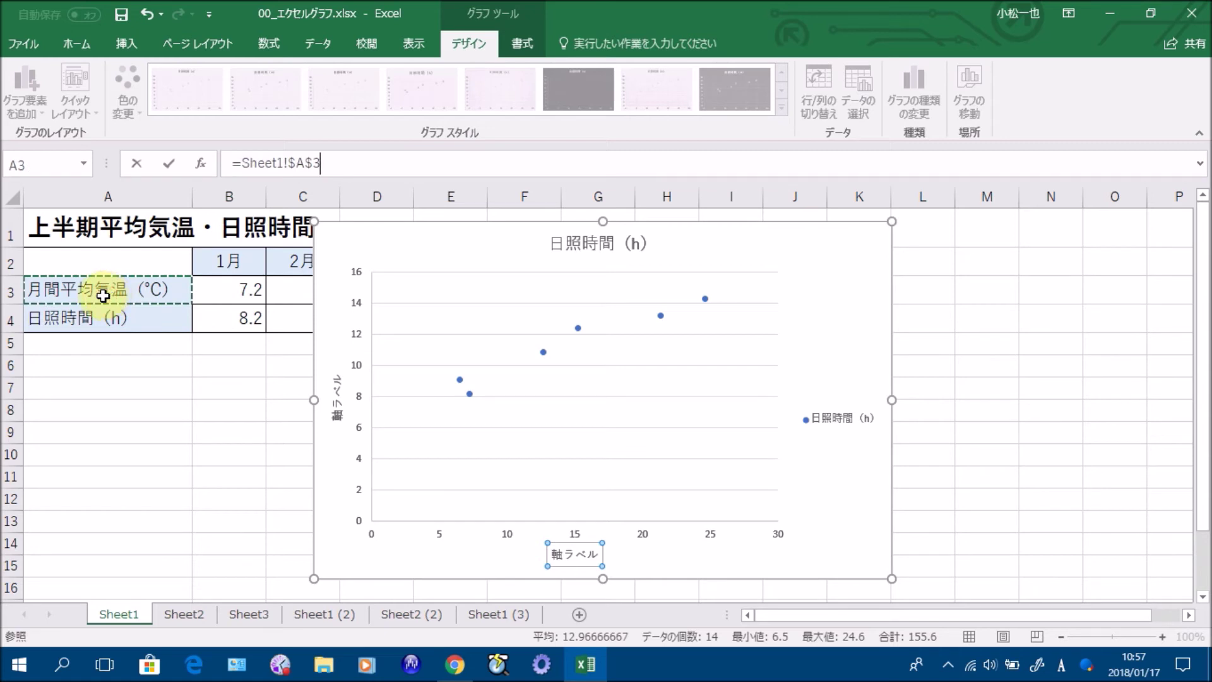
key(Return)
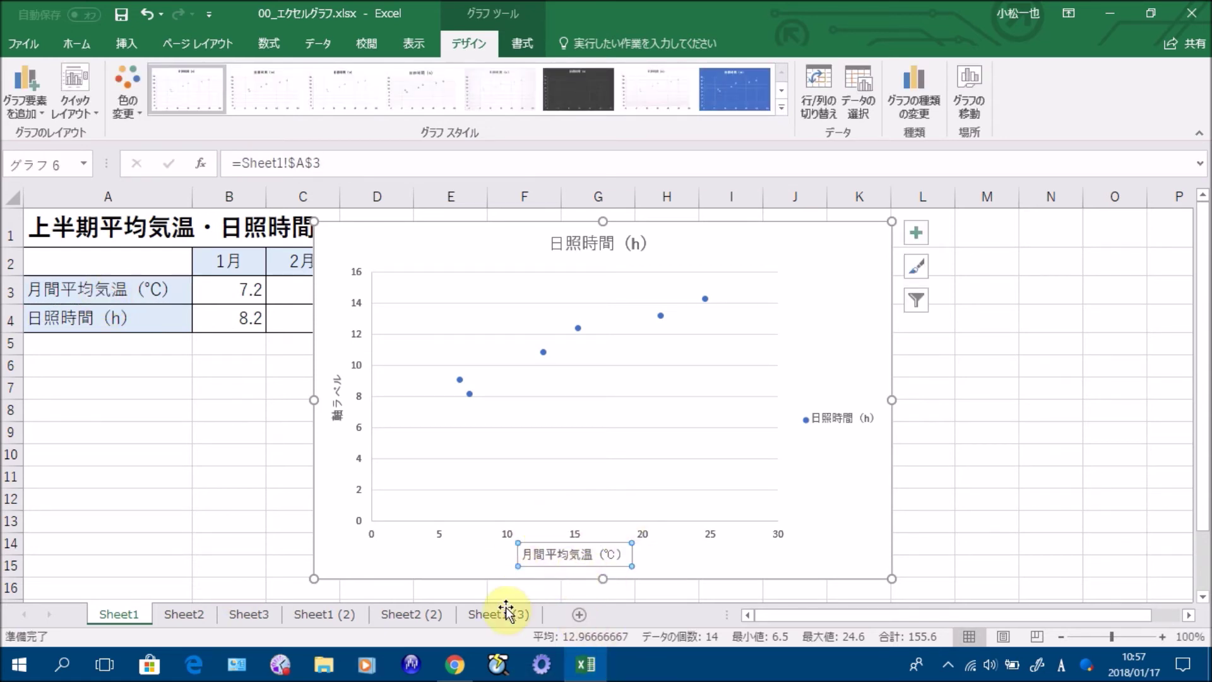
Step: Link the vertical axis title to cell A4 with a =A4 formula
click(335, 393)
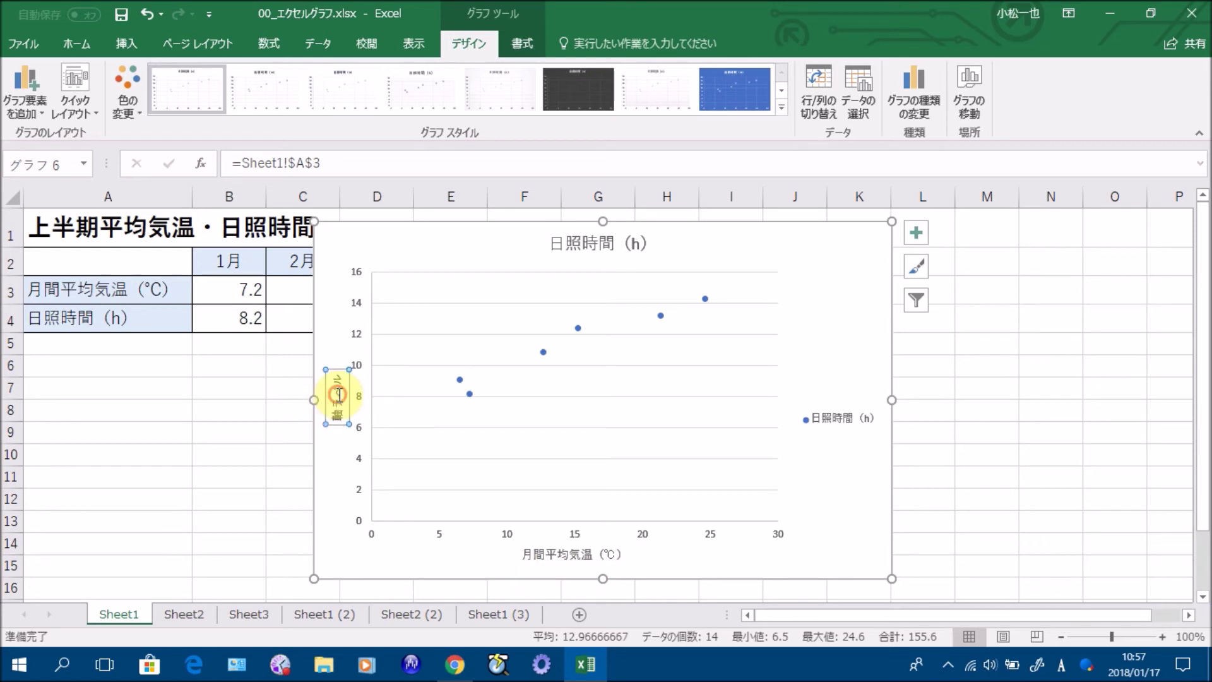
click(302, 158)
text(=)
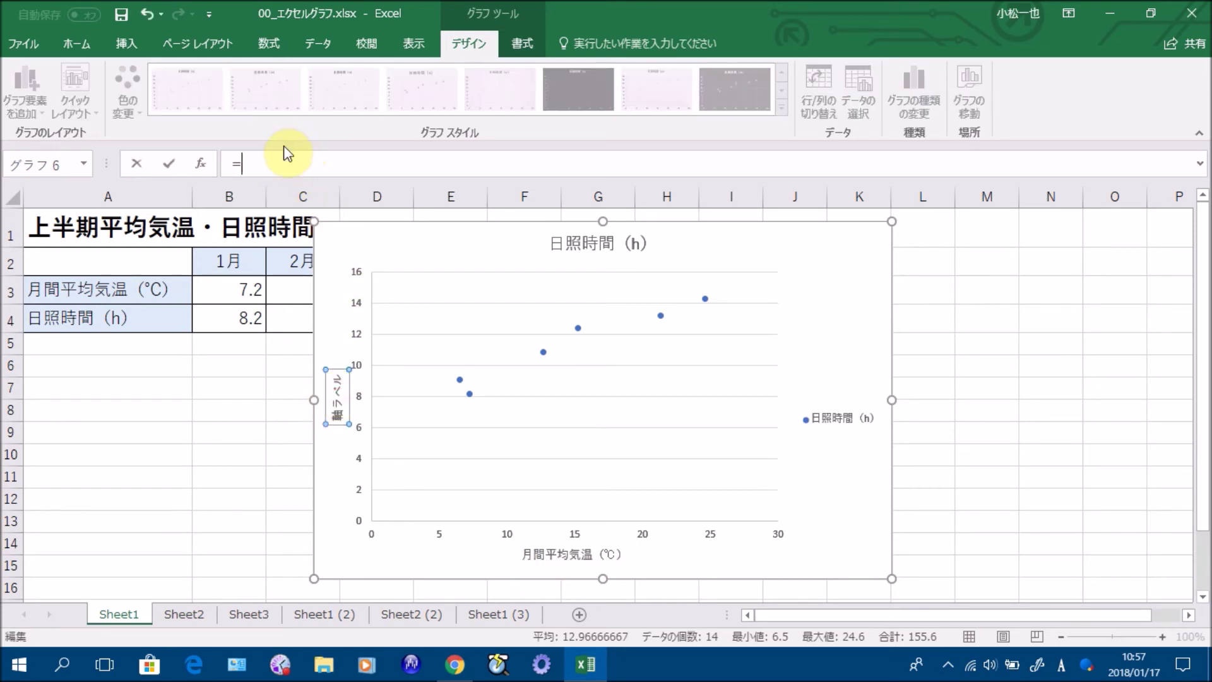
click(86, 319)
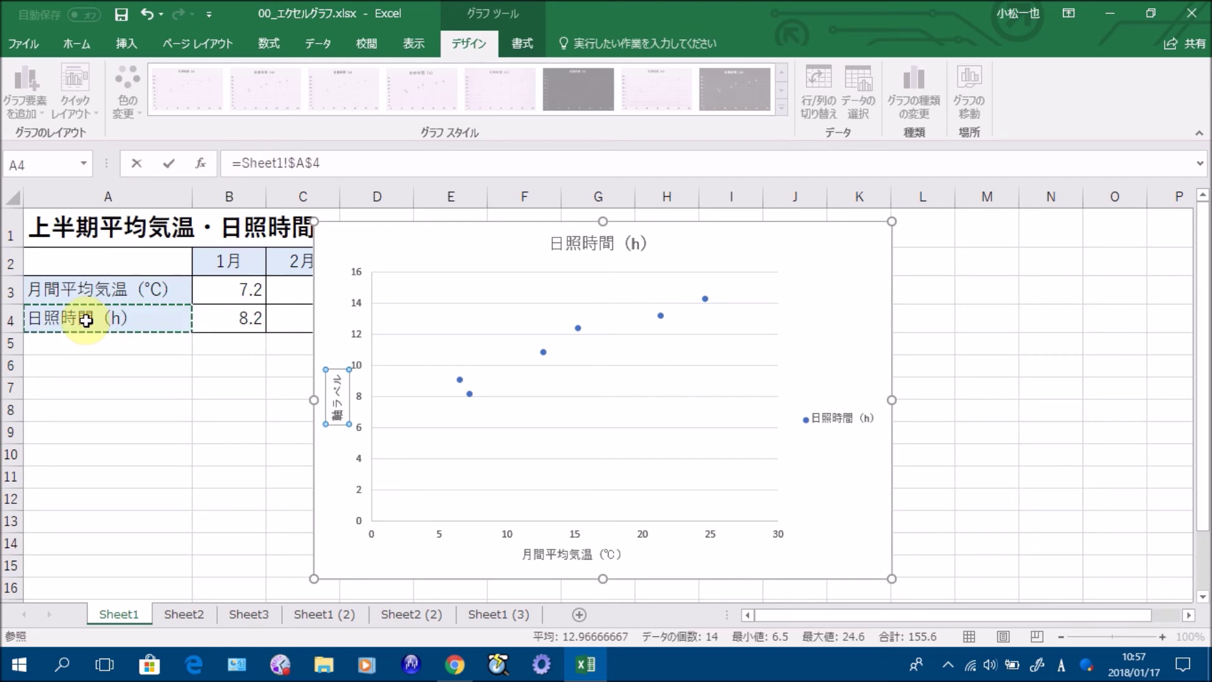
key(Return)
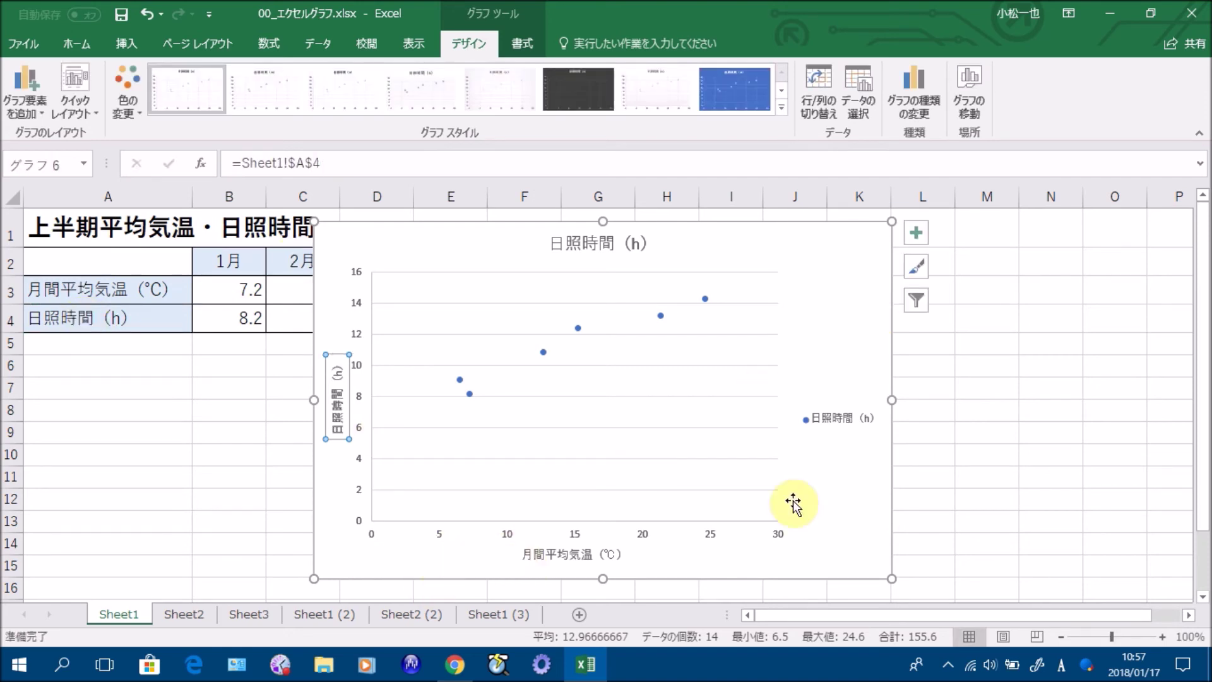